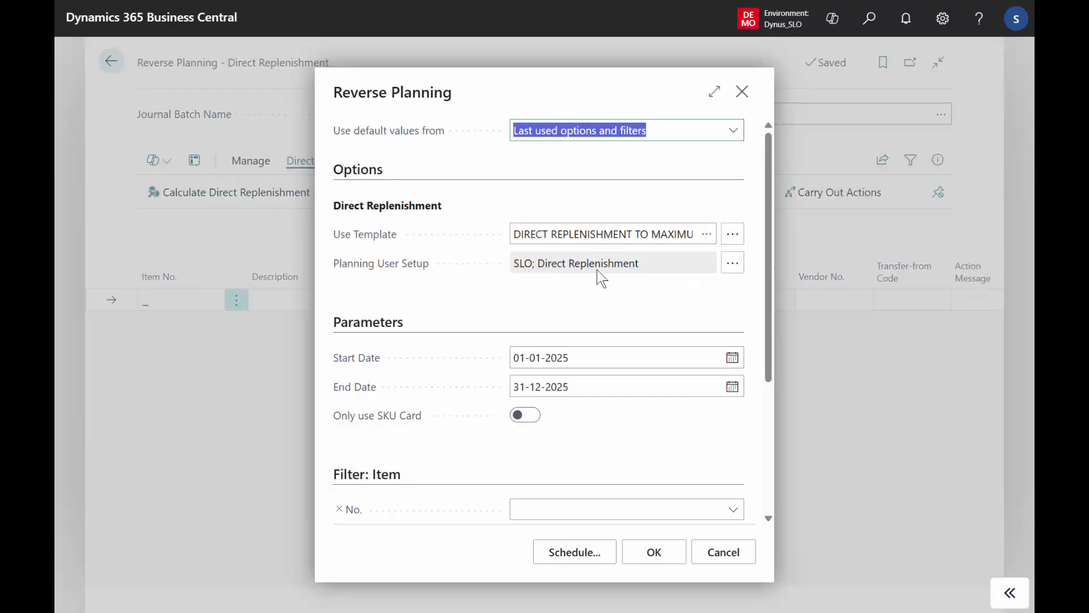
# Review the Simple MRP settings on the DIRECT REPLENISHMENT TO MAXIMUM planning template card, reached through the Use Template lookup
pyautogui.click(709, 237)
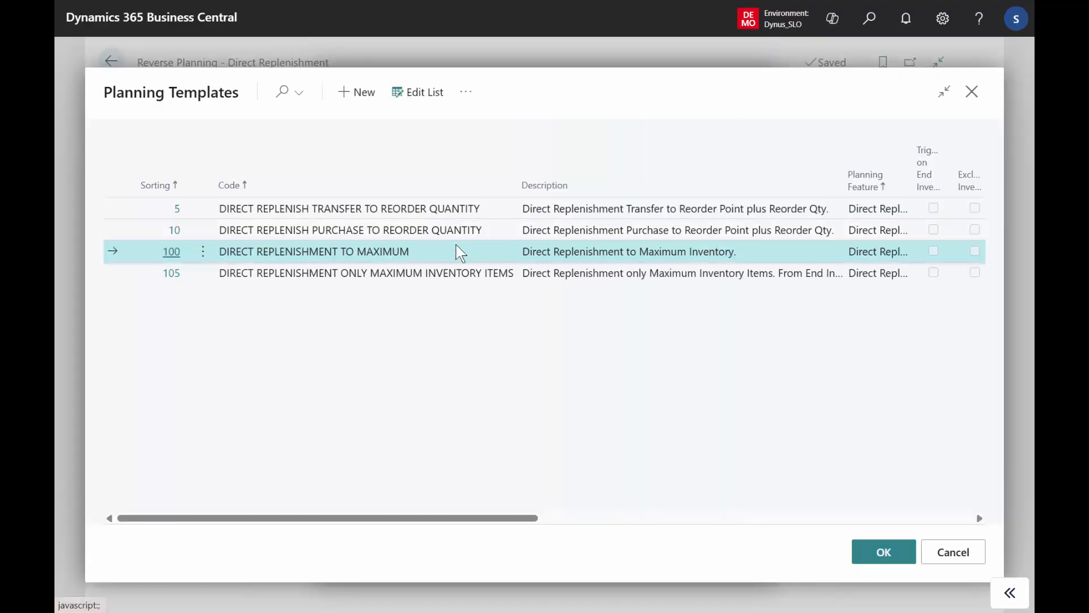
pyautogui.click(467, 96)
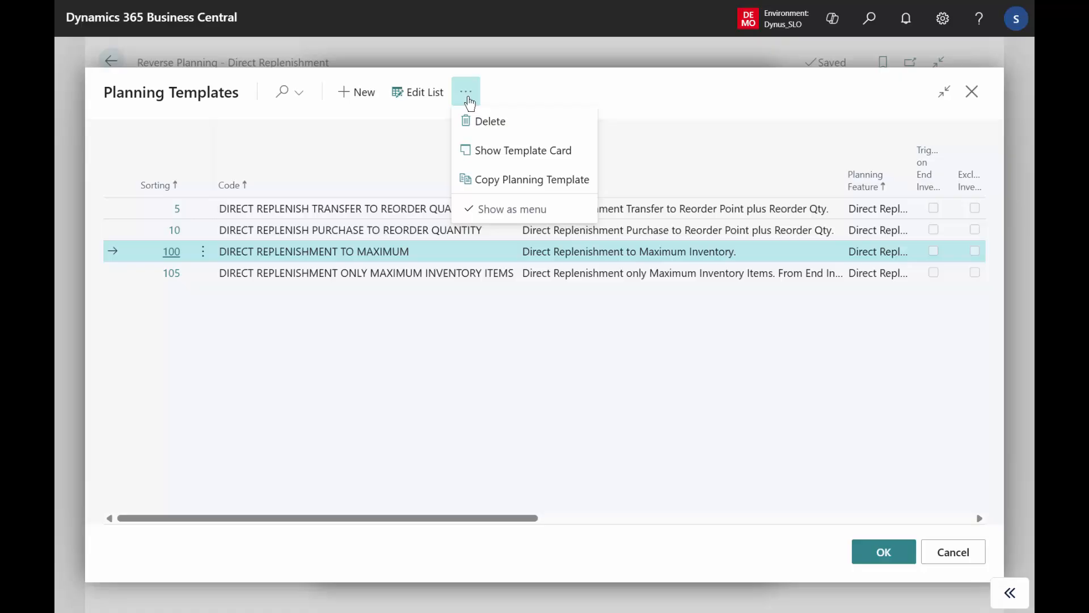
pyautogui.click(514, 155)
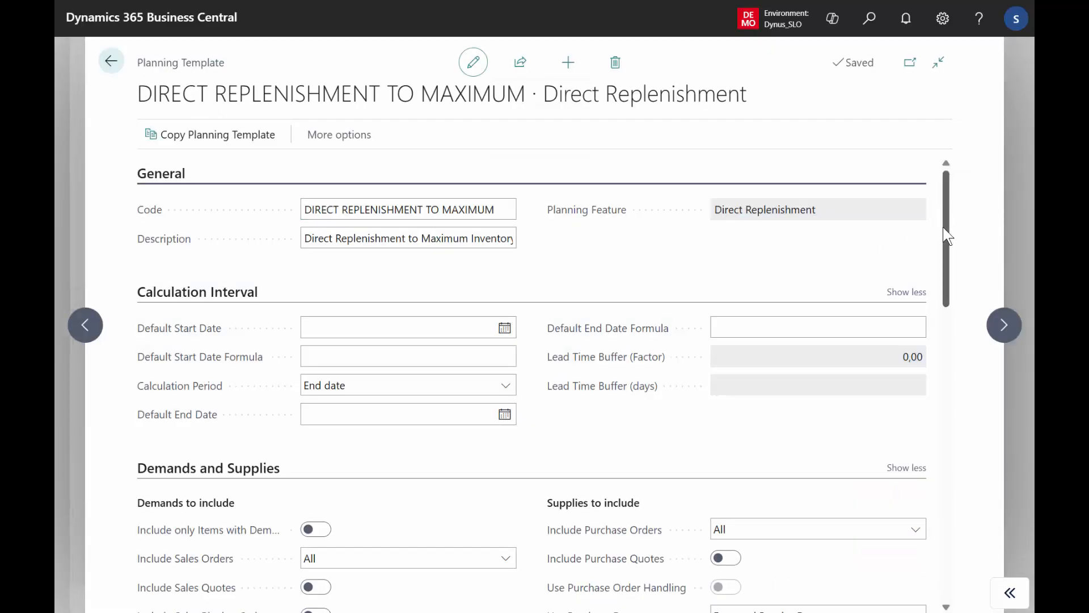
pyautogui.moveTo(946, 236); pyautogui.dragTo(946, 430)
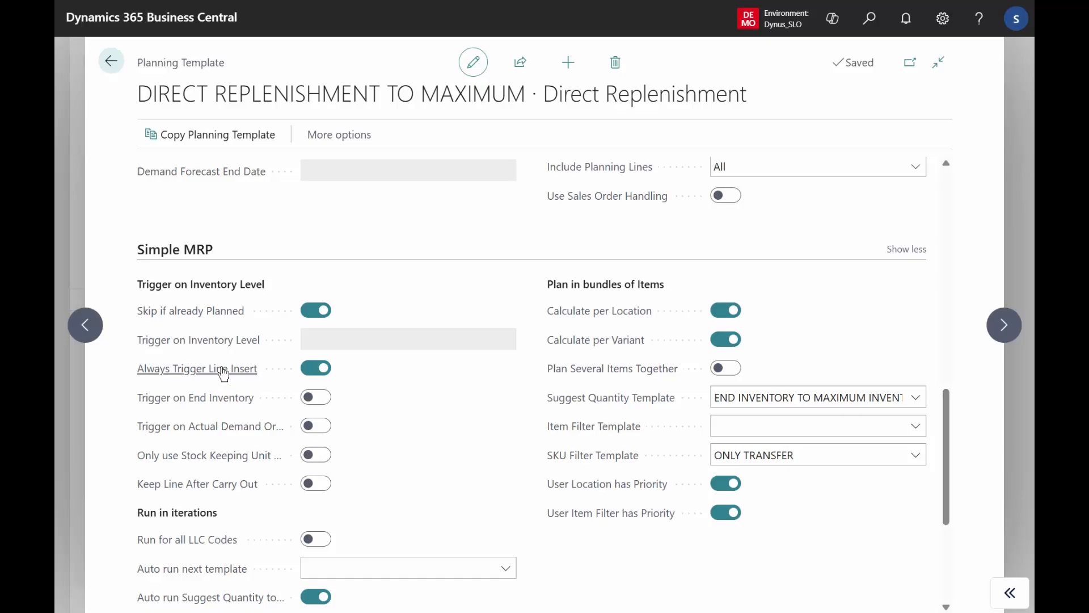
pyautogui.moveTo(223, 373)
pyautogui.click(114, 65)
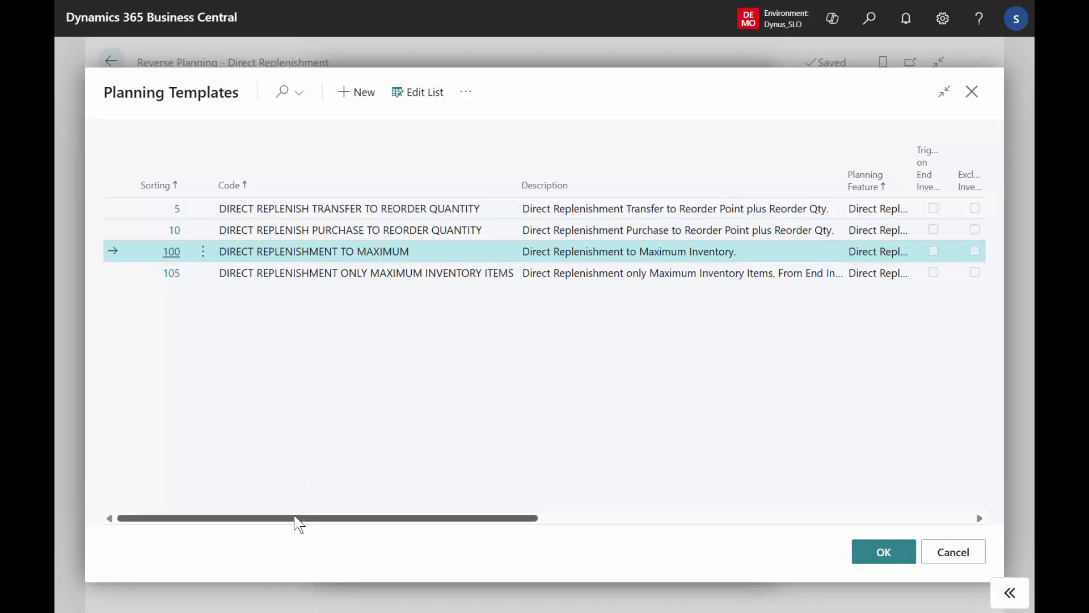
# Inspect the Suggest Quantity Template assigned to DIRECT REPLENISHMENT TO MAXIMUM and its calculation settings, and back out to the journal without running the calculation
pyautogui.moveTo(331, 518); pyautogui.dragTo(742, 474)
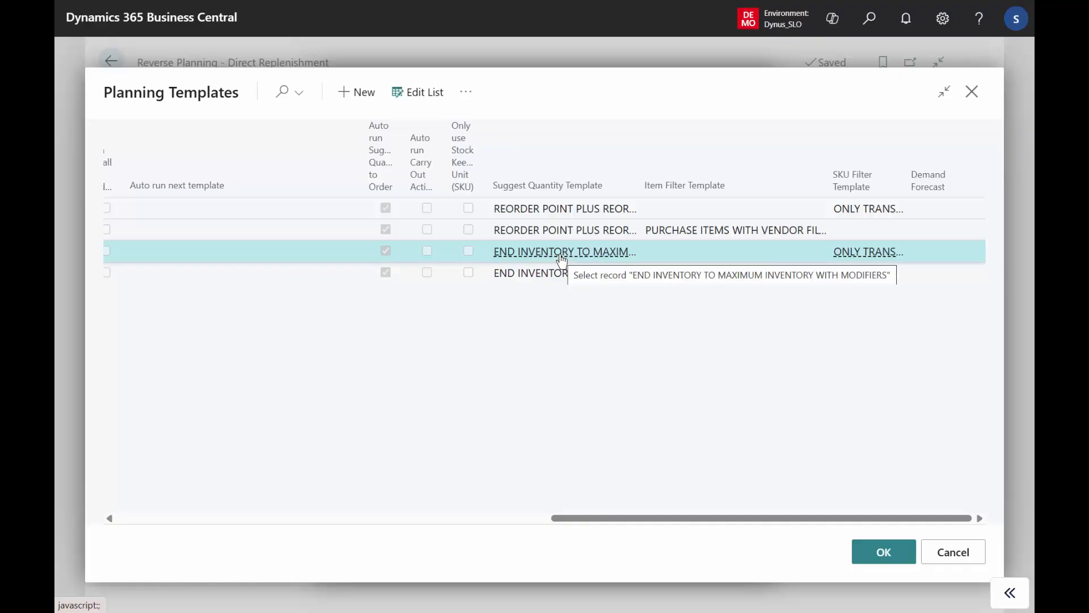
pyautogui.click(465, 96)
pyautogui.click(497, 152)
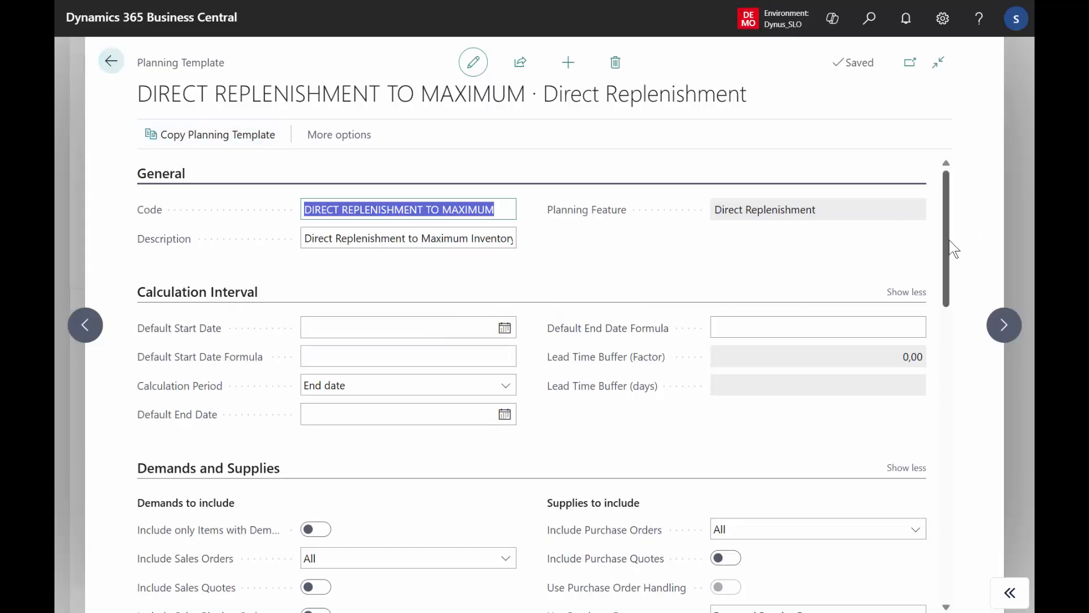
pyautogui.scroll(-10, 959, 250)
pyautogui.scroll(-4, 966, 462)
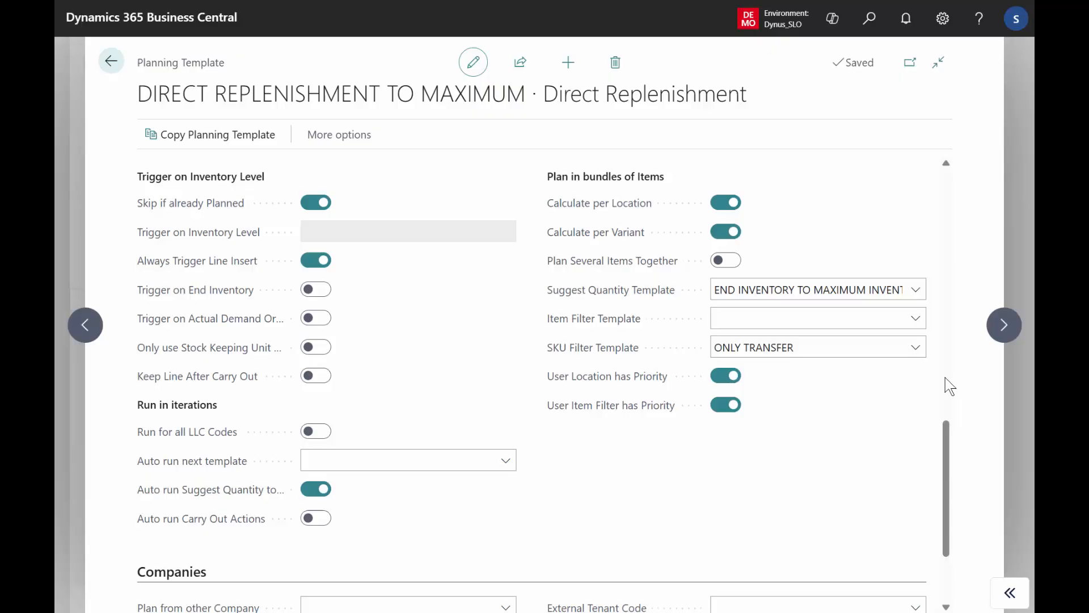
pyautogui.click(916, 289)
pyautogui.click(846, 472)
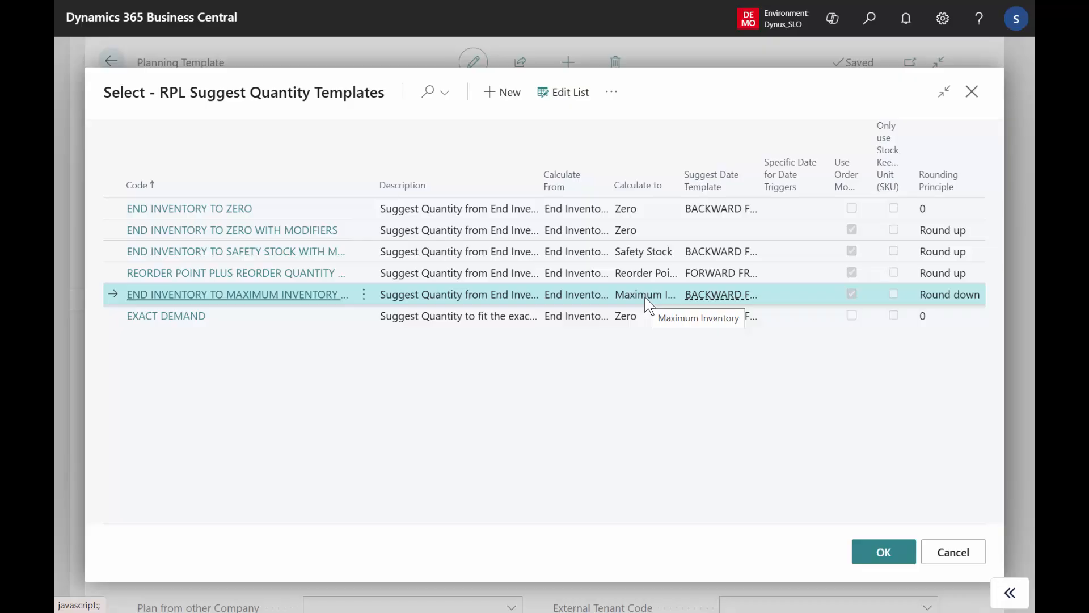
pyautogui.click(958, 553)
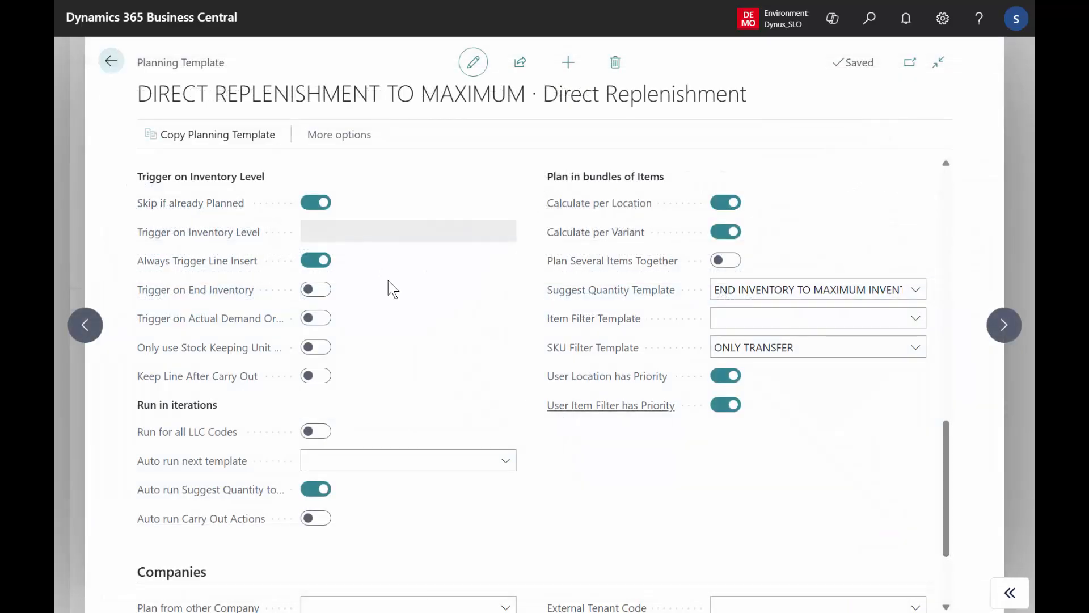
pyautogui.click(111, 64)
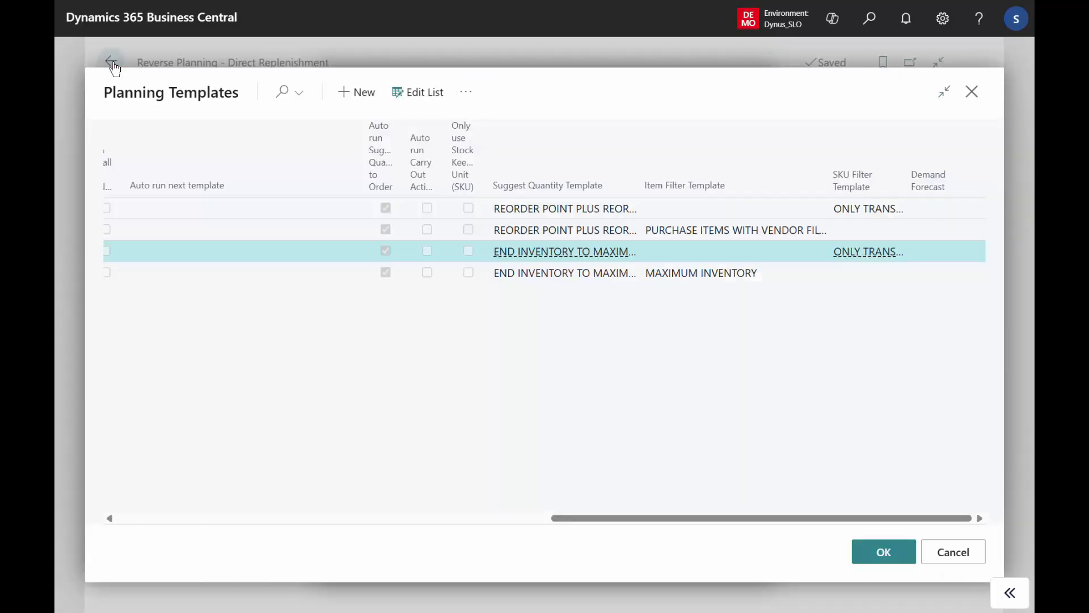
pyautogui.click(969, 95)
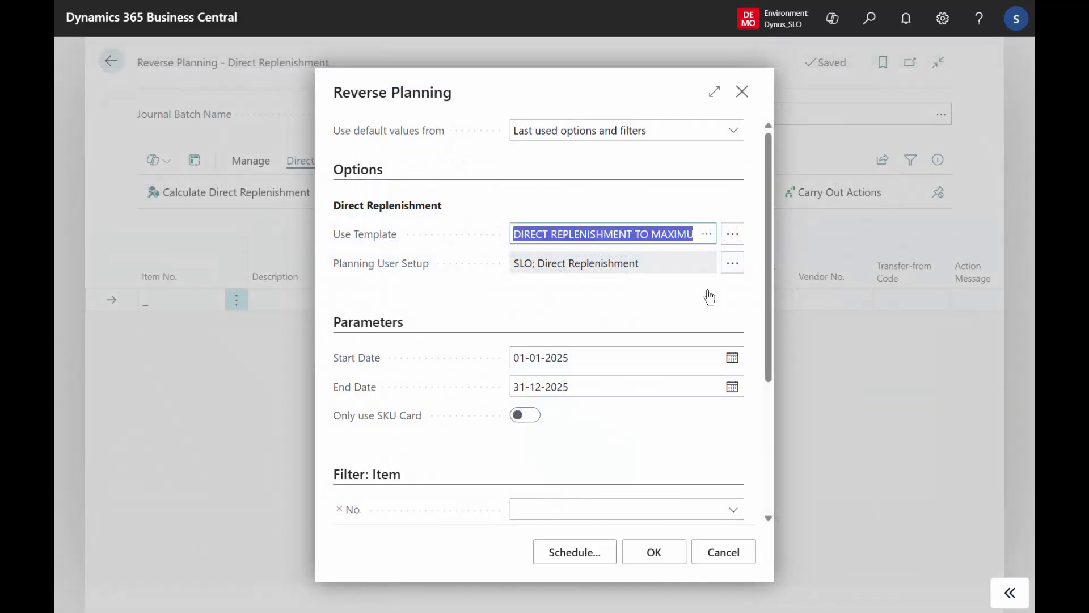
pyautogui.click(722, 552)
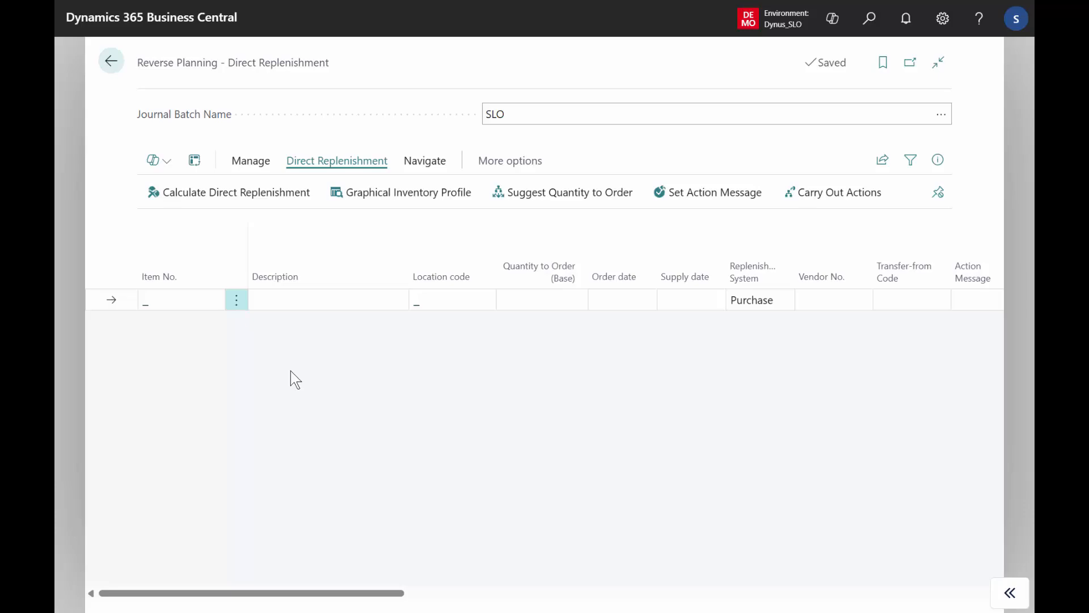
# Calculate direct replenishment with the DIRECT REPLENISHMENT TO MAXIMUM template, dates 01-01-2025 to 31-12-2025 and location filter COPENHAGEN
pyautogui.click(250, 196)
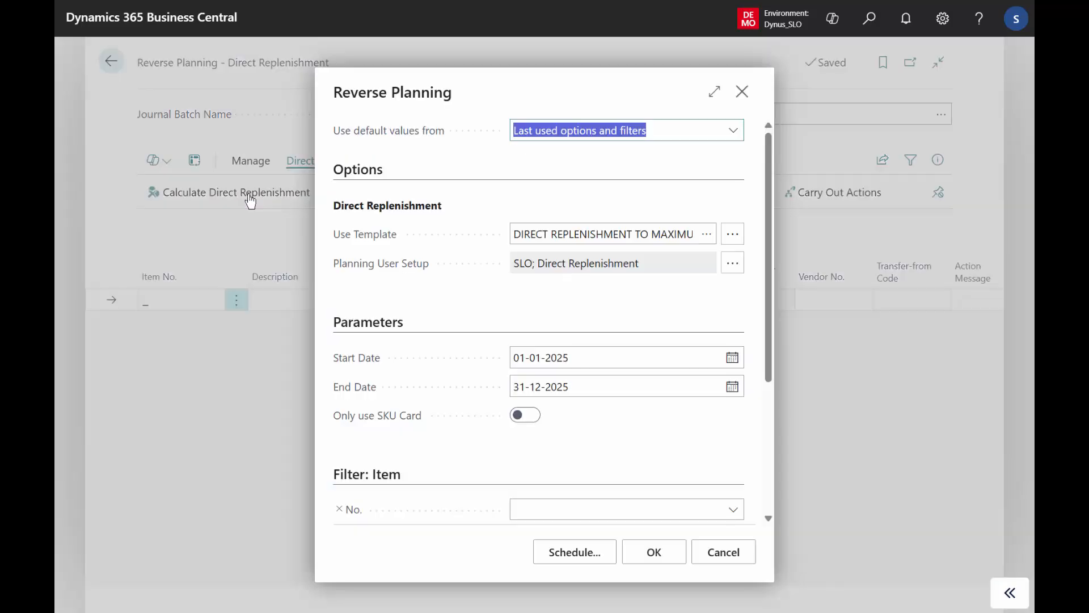
pyautogui.click(656, 235)
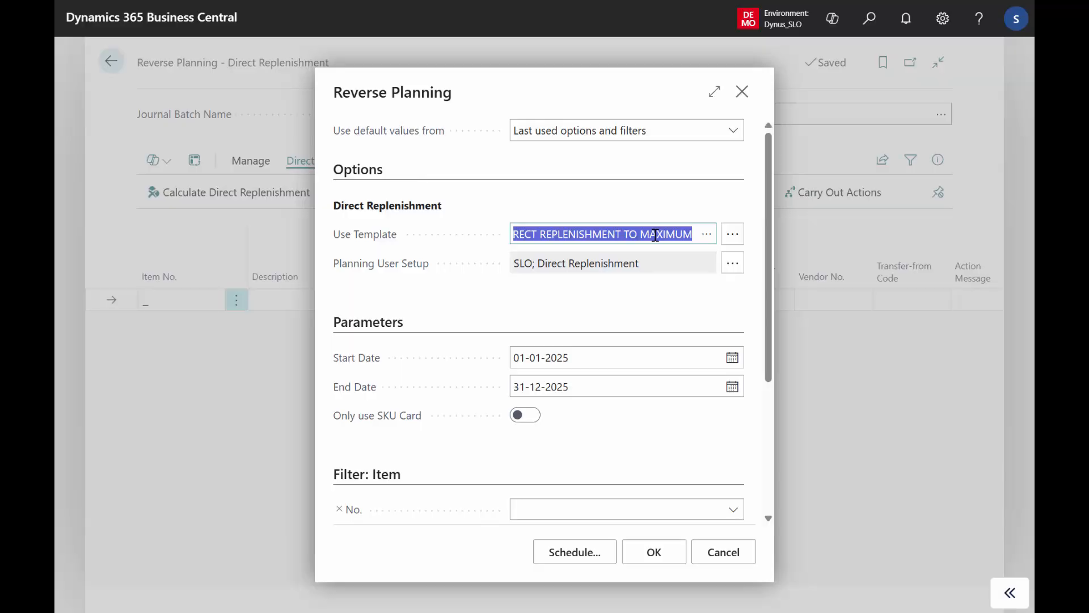
pyautogui.moveTo(773, 233); pyautogui.dragTo(780, 375)
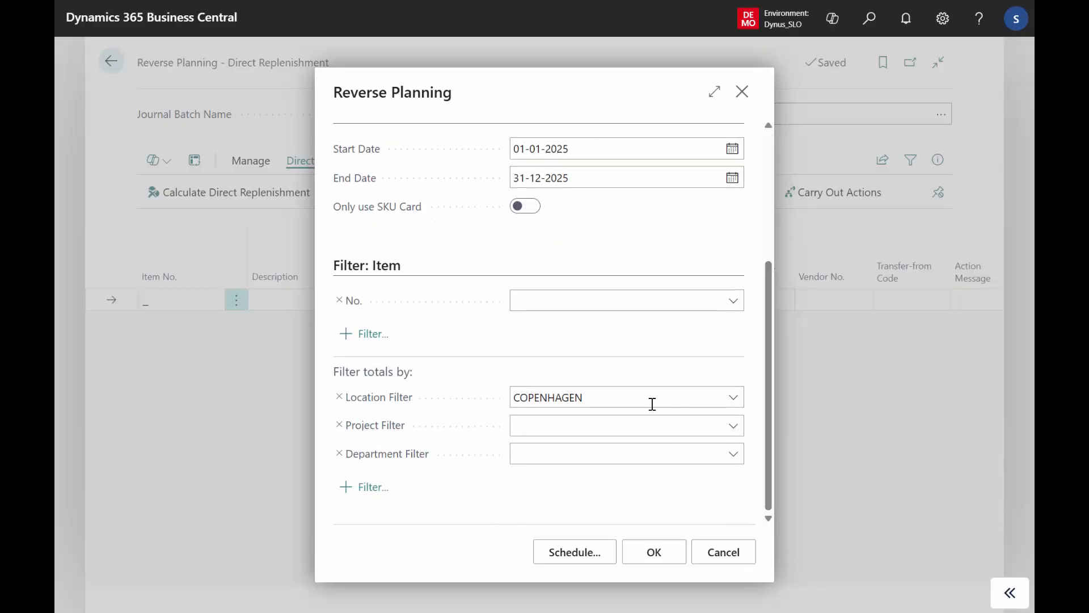
pyautogui.click(614, 398)
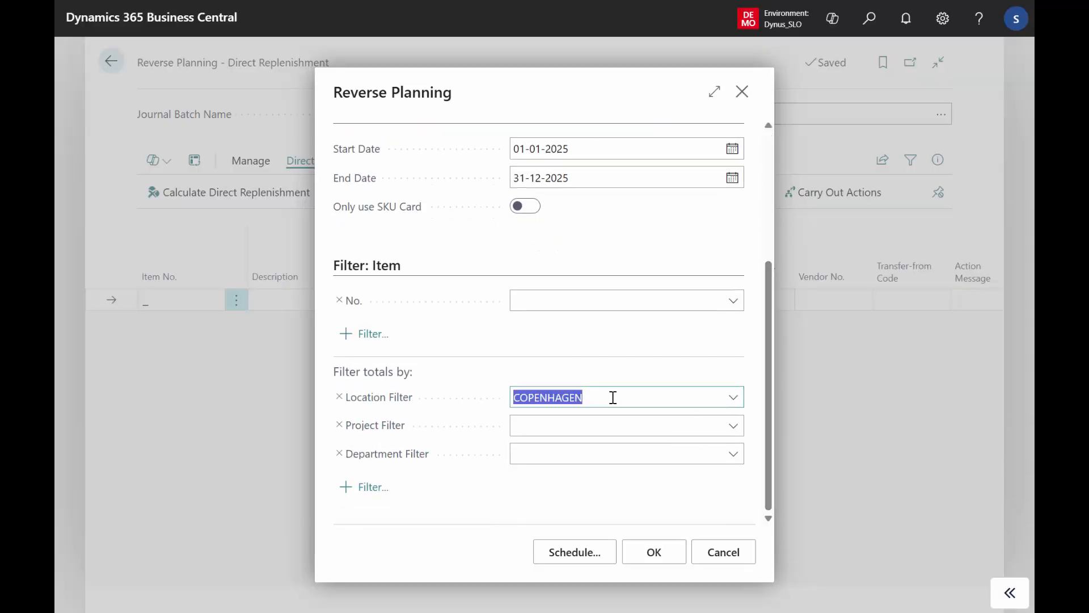
pyautogui.click(653, 552)
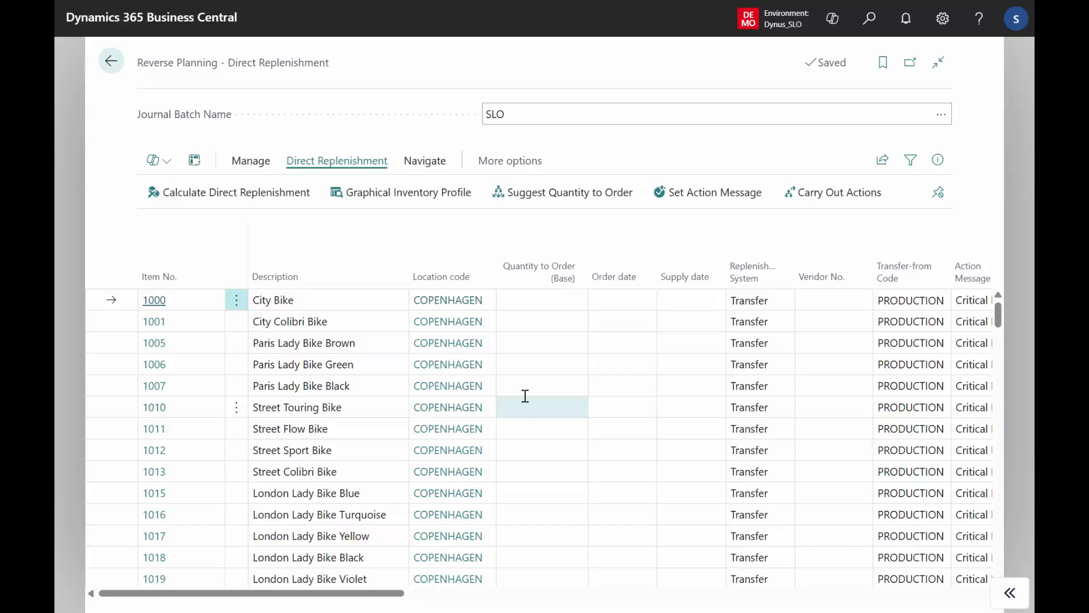
# Examine the Calculate to options in the Suggest Quantity to Order setup and cancel it without updating lines
pyautogui.click(595, 203)
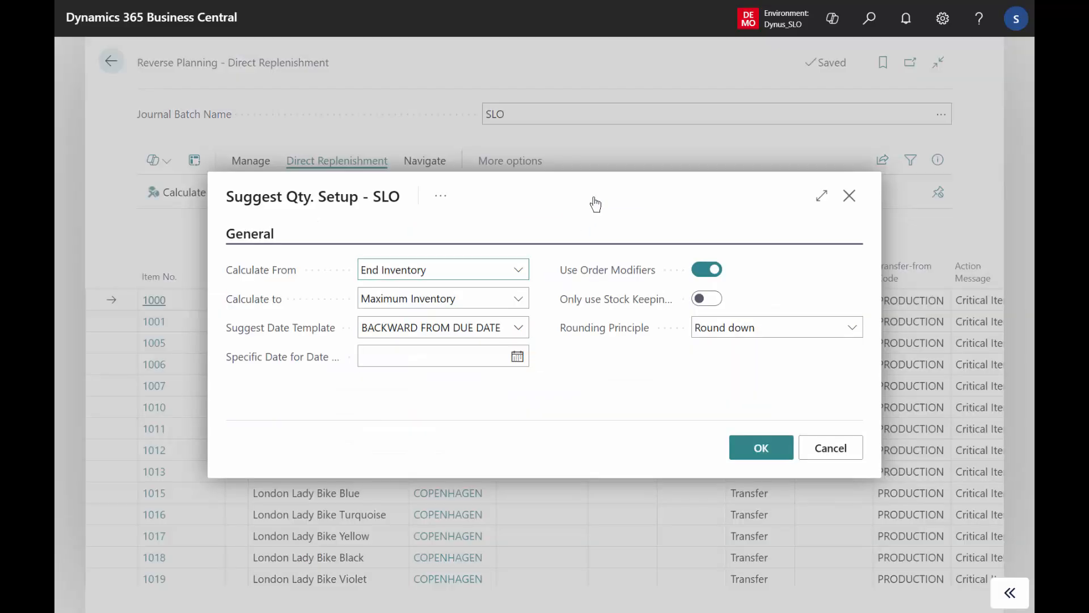
pyautogui.click(434, 309)
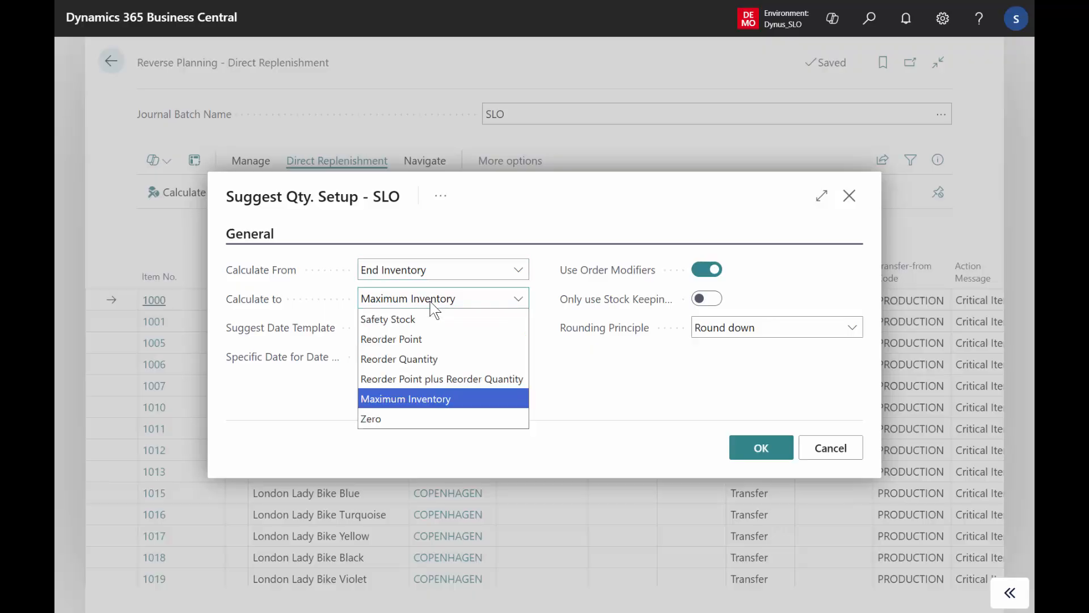
pyautogui.click(670, 380)
pyautogui.click(843, 452)
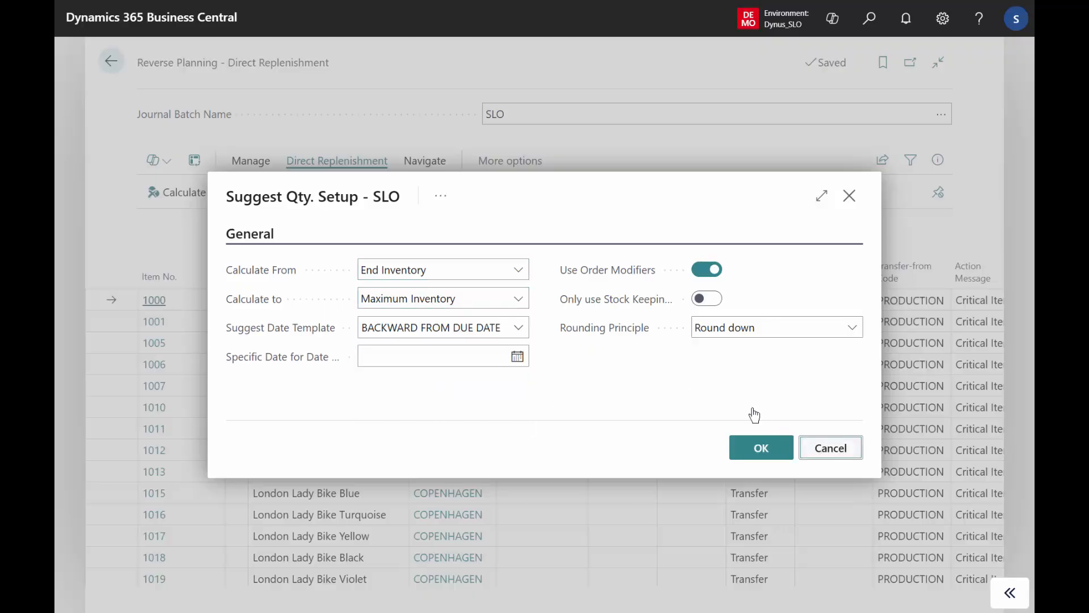
pyautogui.click(758, 447)
pyautogui.click(683, 363)
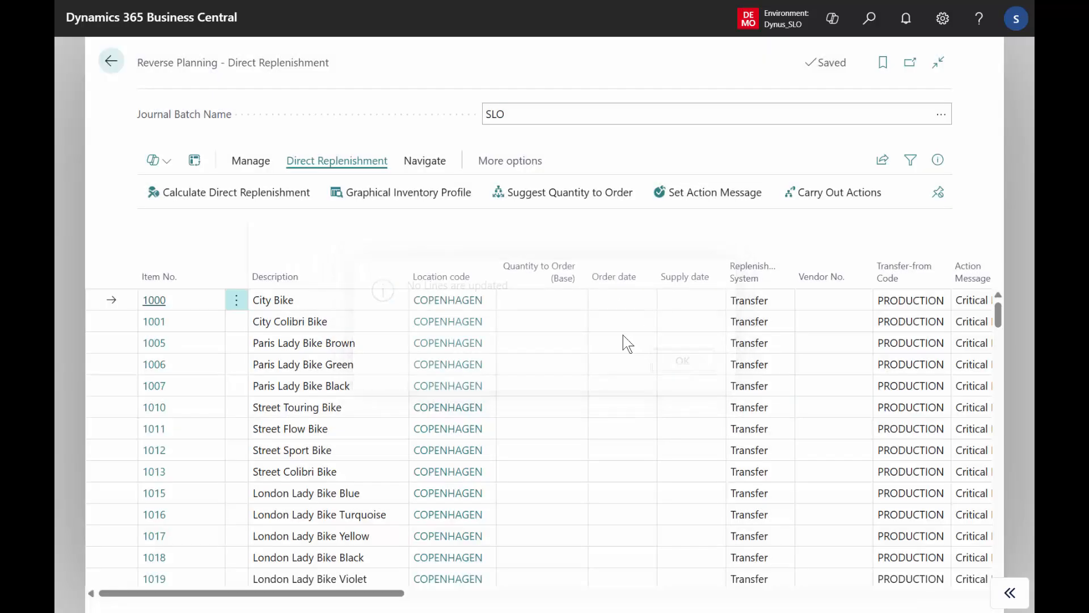
# Filter the journal lines to Quantity to Order (Base) >0 and close the filter pane
pyautogui.click(579, 284)
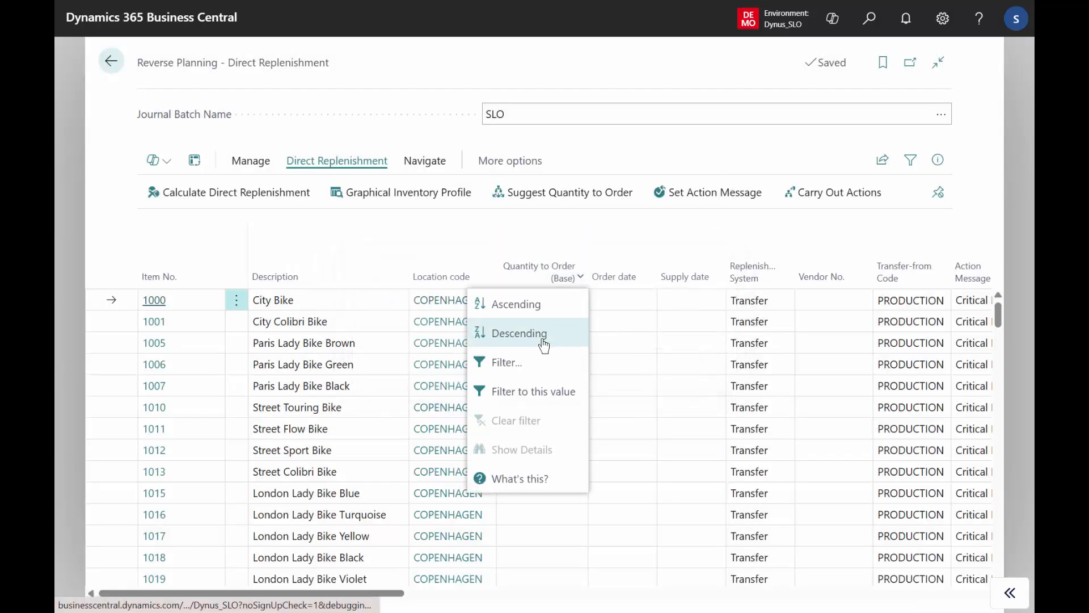
pyautogui.click(526, 370)
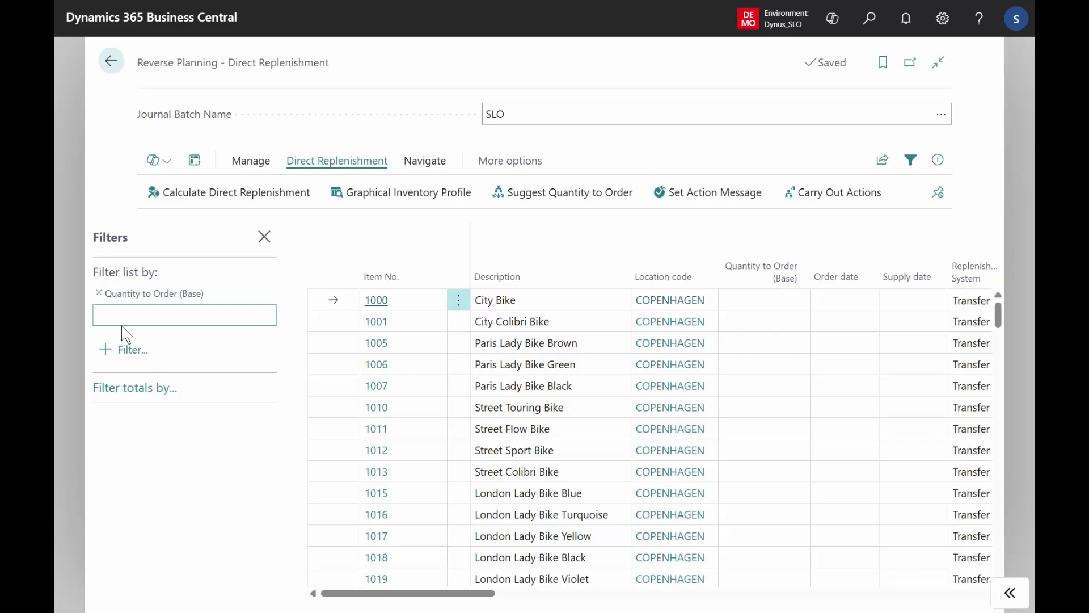
pyautogui.press('Return')
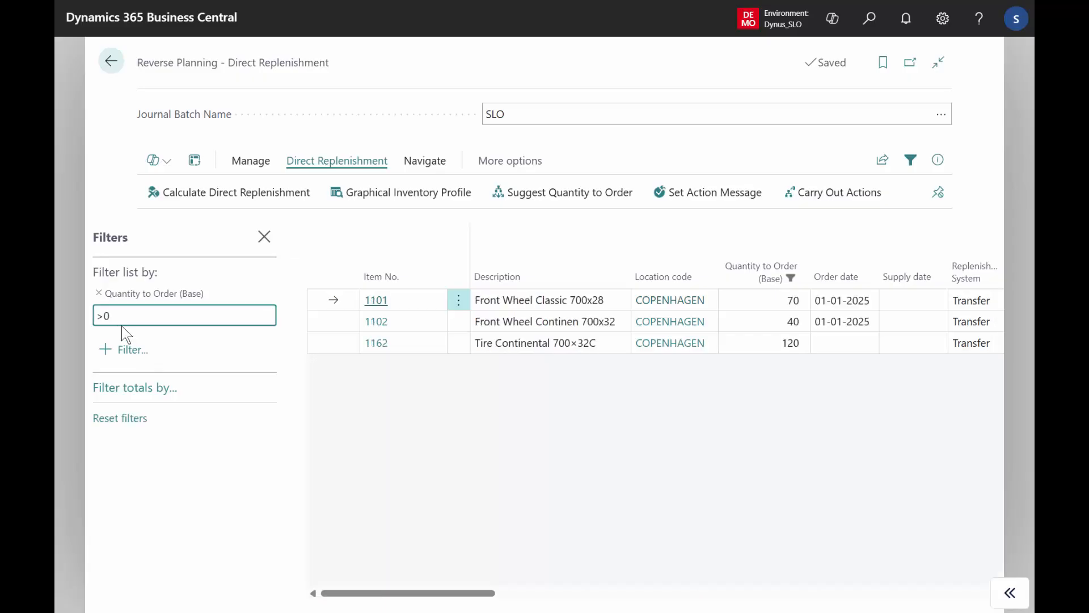
pyautogui.click(264, 240)
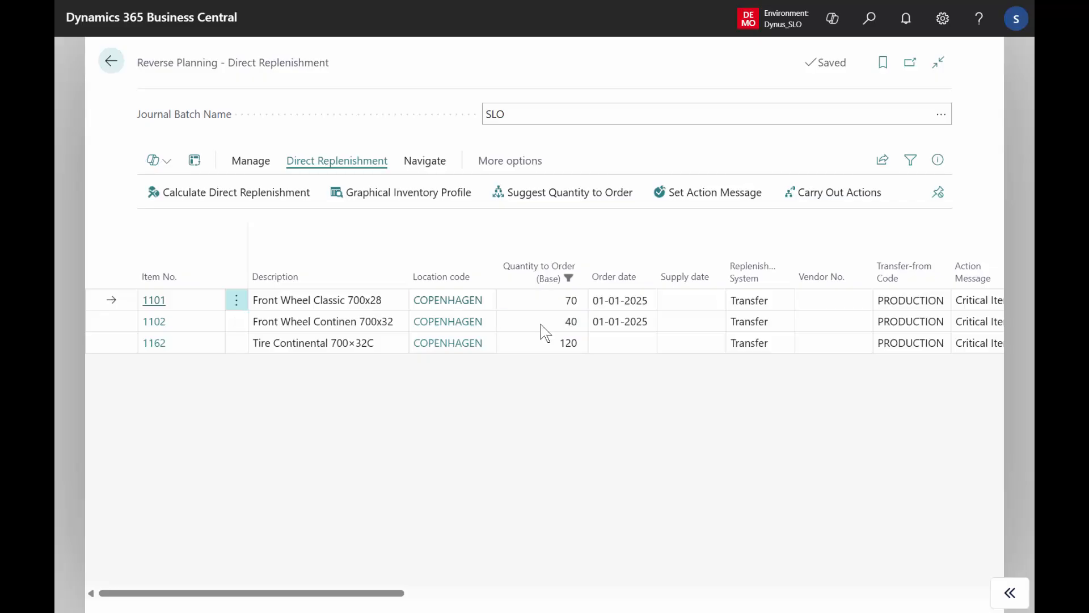
# Recheck the Suggest Quantity to Order calculation settings, cancel, and look at the quantity to order for item 1101
pyautogui.click(583, 206)
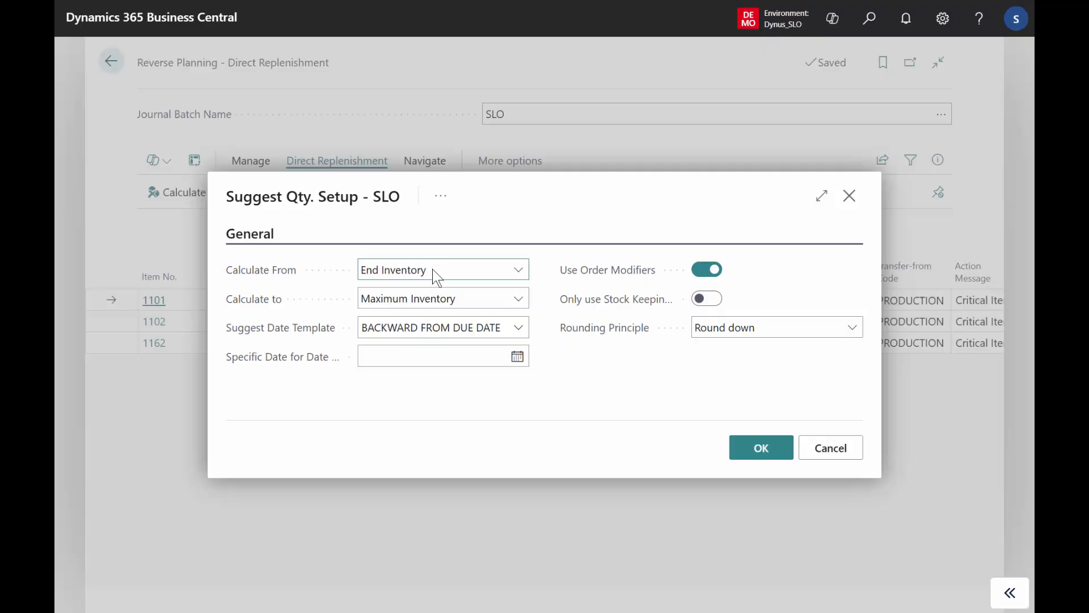
pyautogui.click(828, 449)
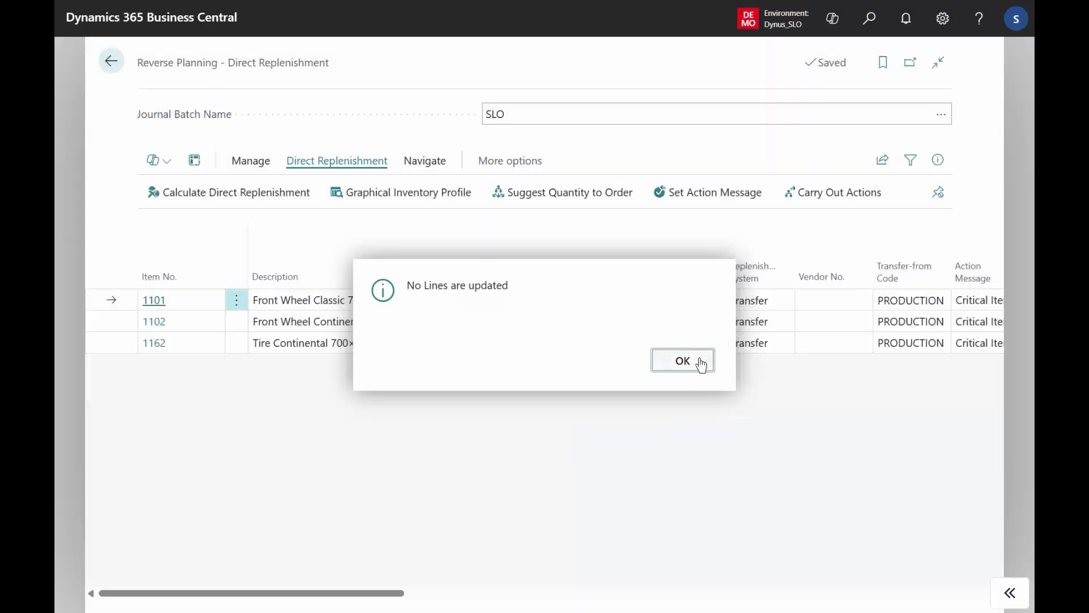
pyautogui.click(701, 365)
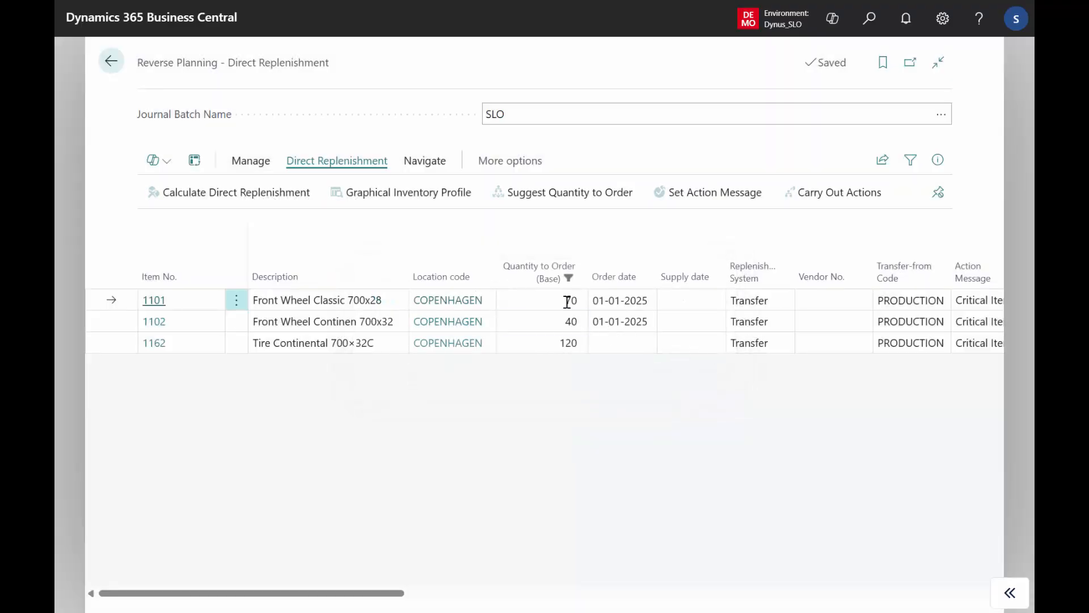
pyautogui.click(564, 301)
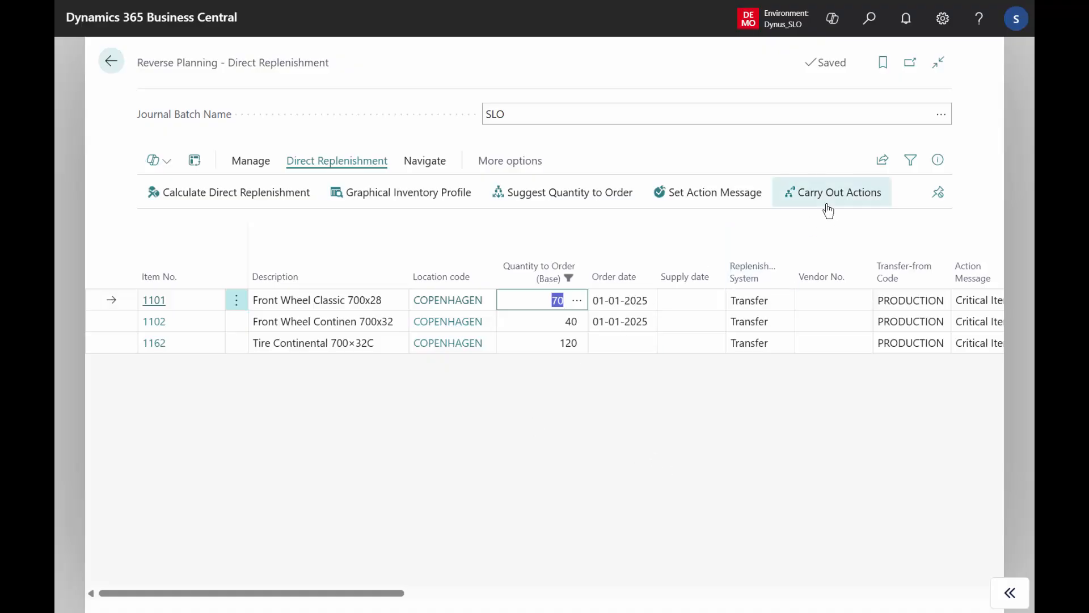
# Accept the action messages on the filtered lines and carry out their actions, opening the Reverse Planning Worksheet
pyautogui.click(754, 204)
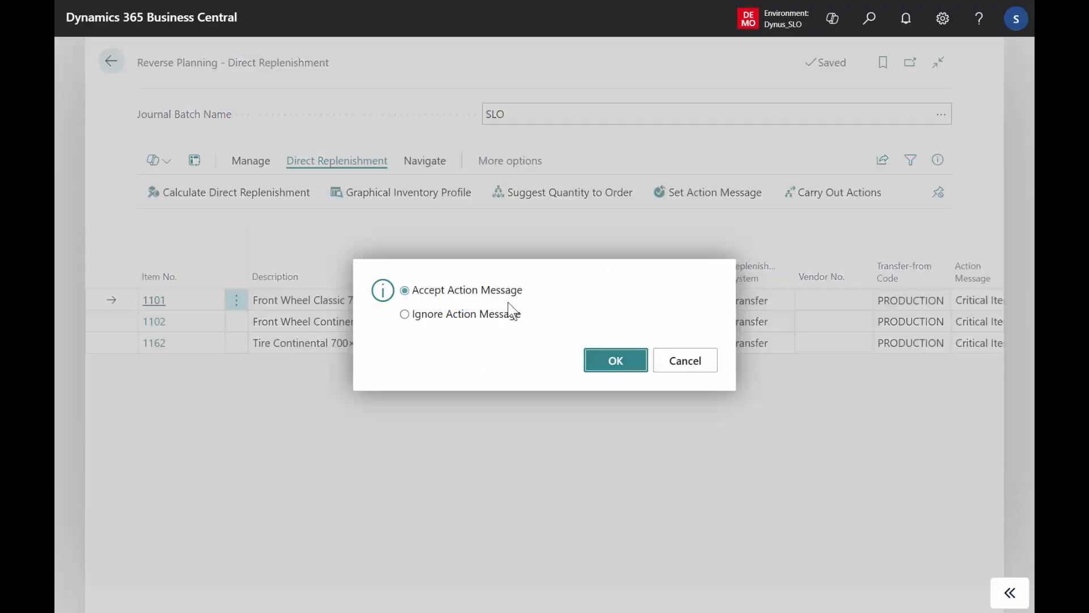
pyautogui.click(625, 358)
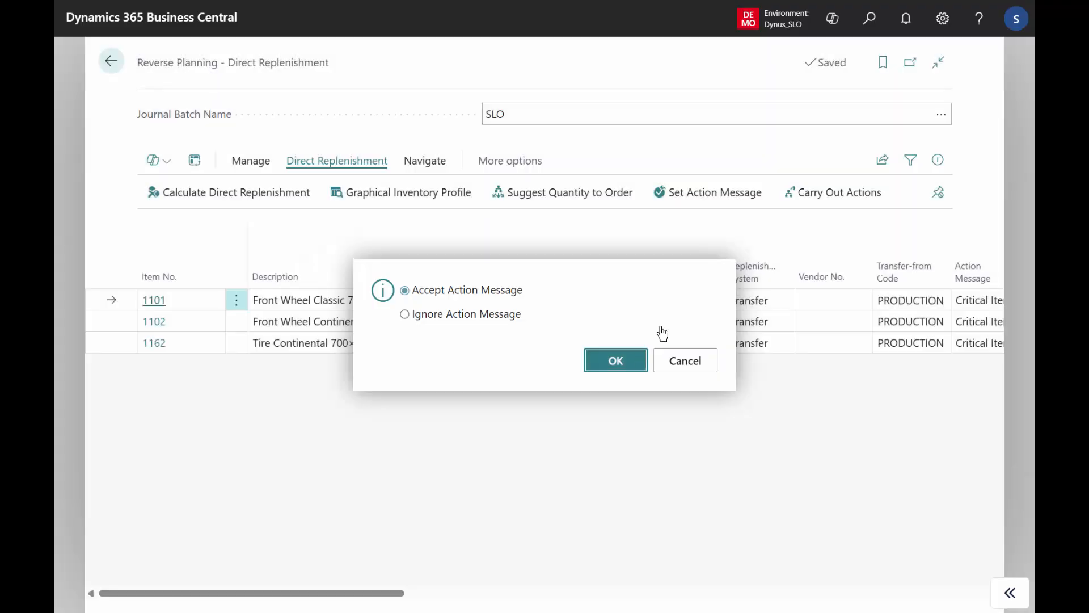
pyautogui.click(831, 196)
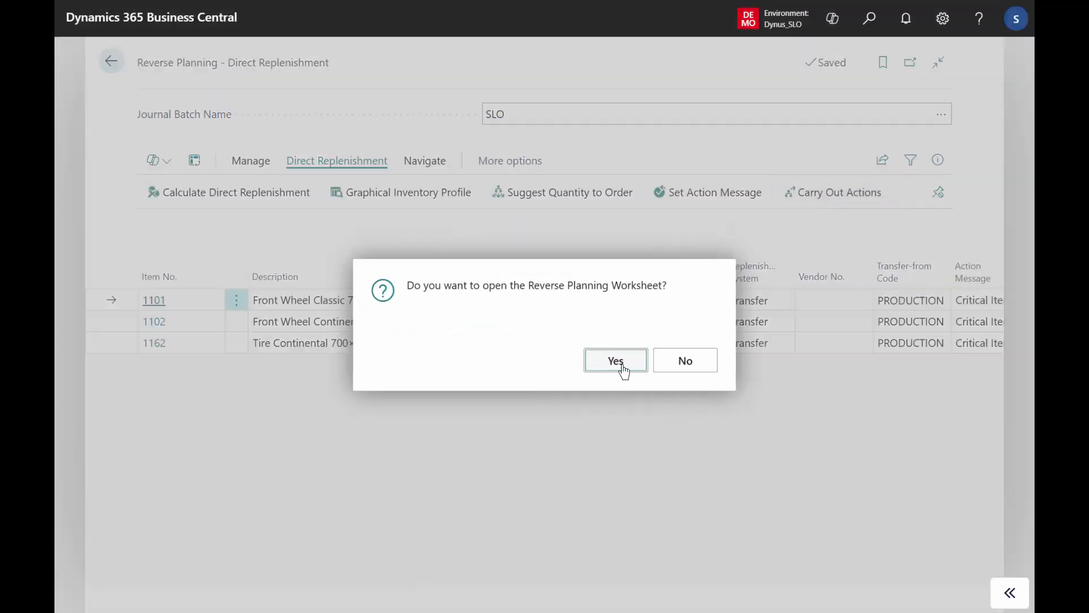
pyautogui.click(616, 361)
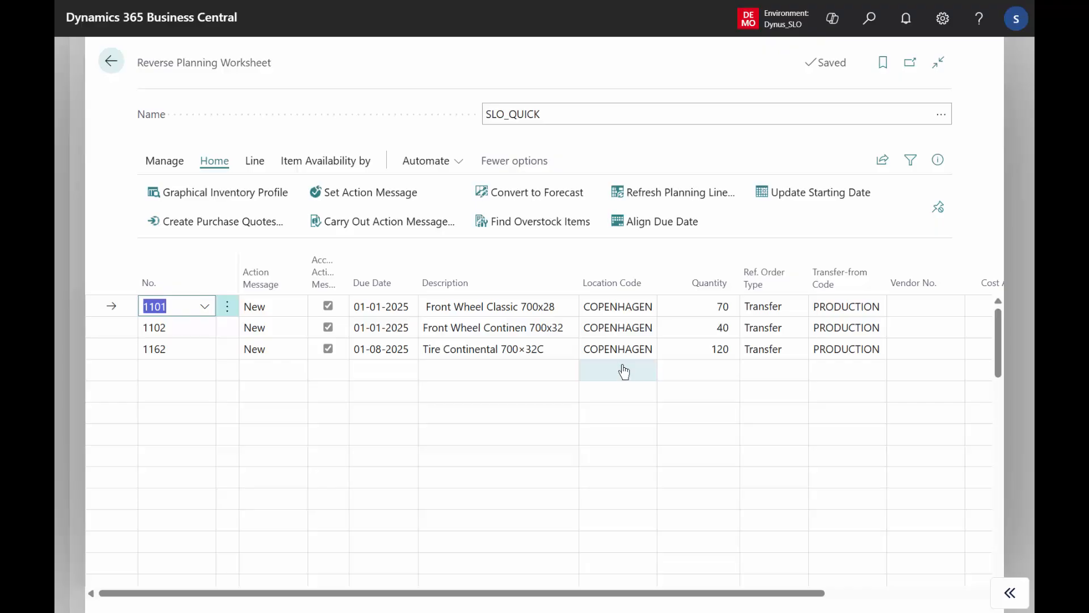